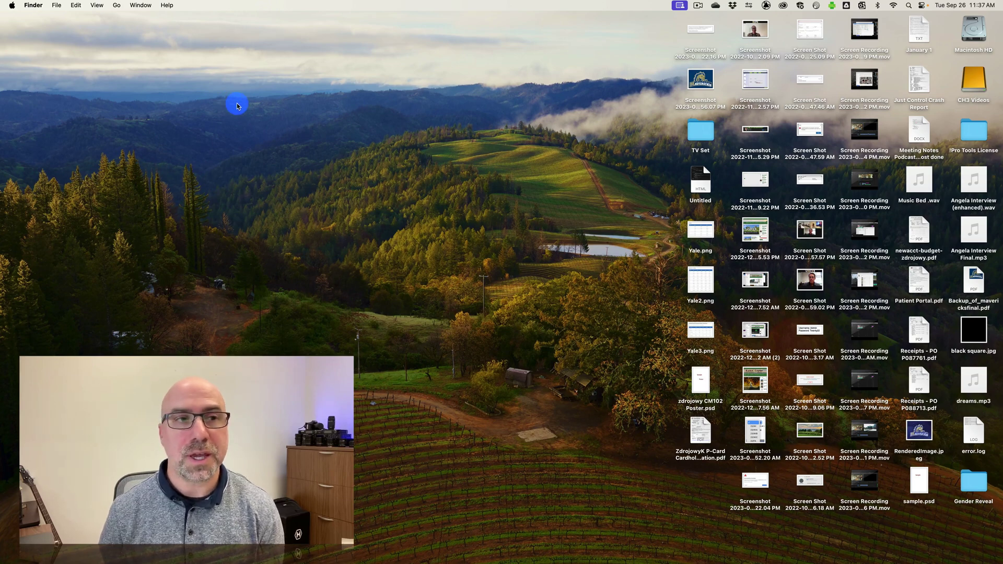
Open System Settings to the Accessibility Zoom pane
left_click(12, 6)
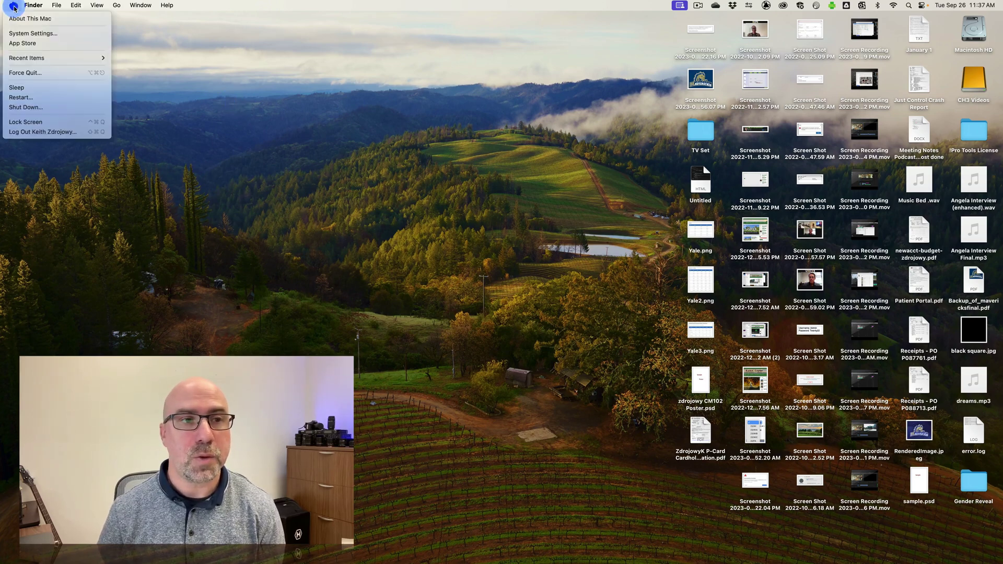
left_click(23, 33)
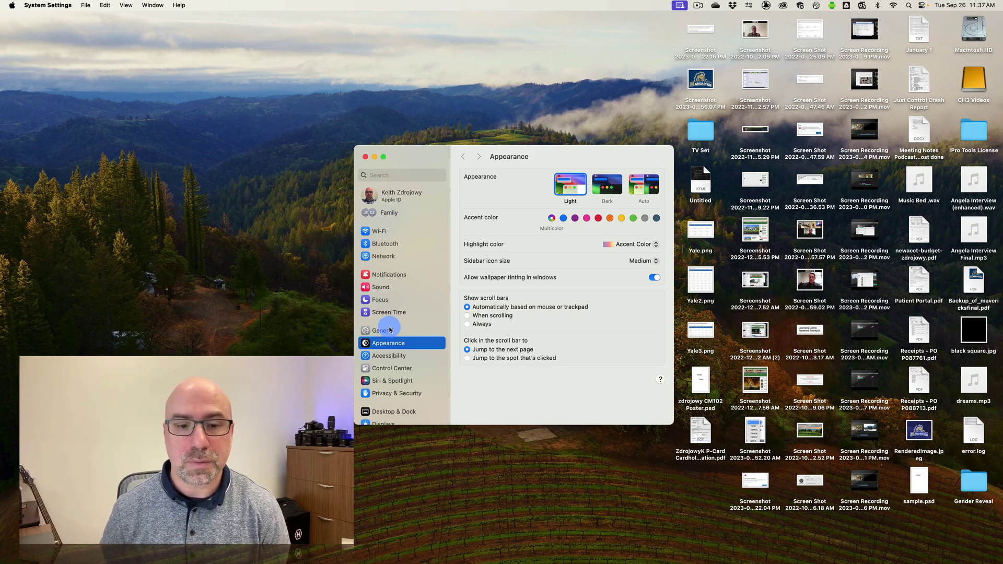
left_click(401, 358)
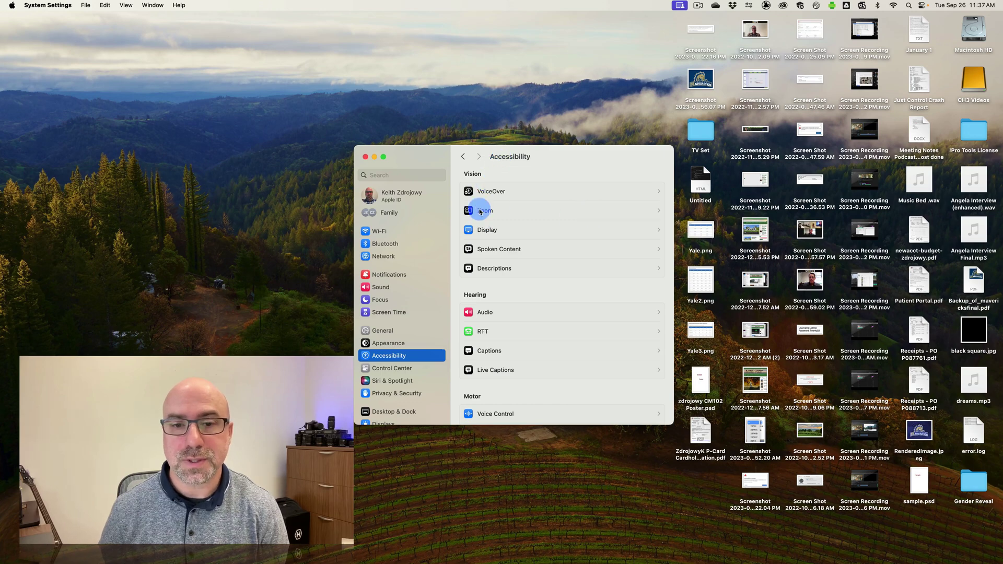
left_click(567, 212)
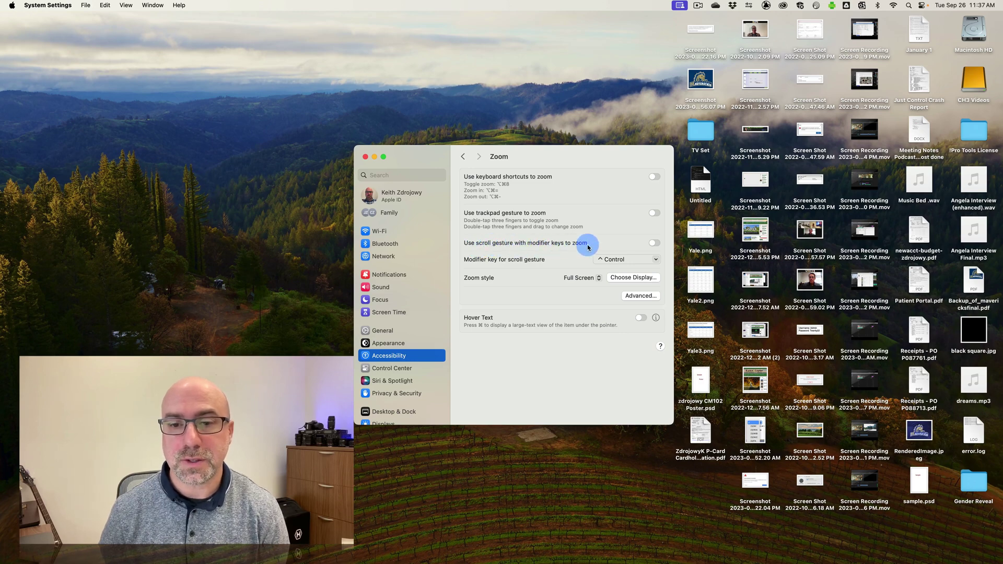
Turn on 'Use scroll gesture with modifier keys to zoom', keeping Control as the modifier
left_click(654, 244)
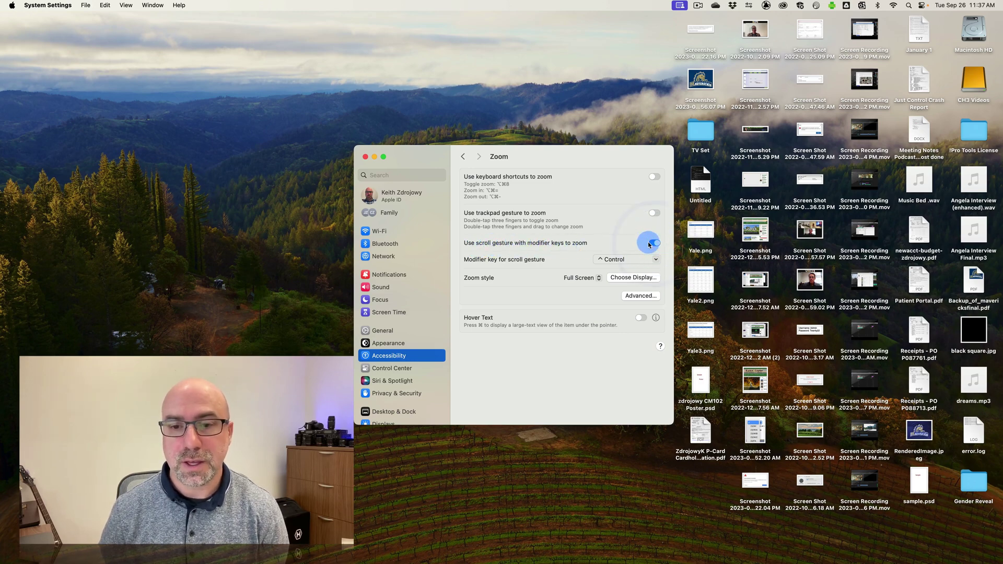
left_click(653, 259)
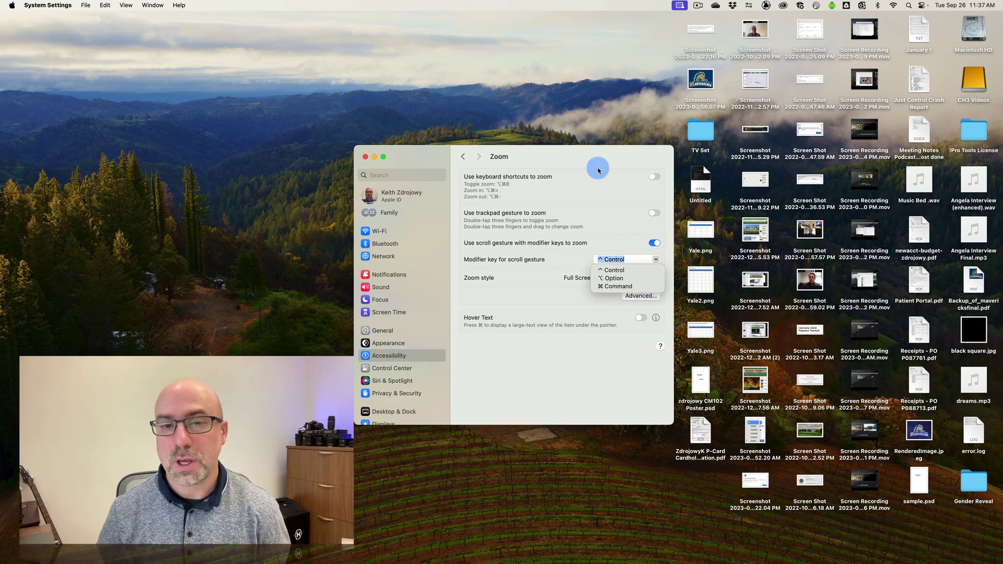
left_click(603, 119)
left_click(603, 118)
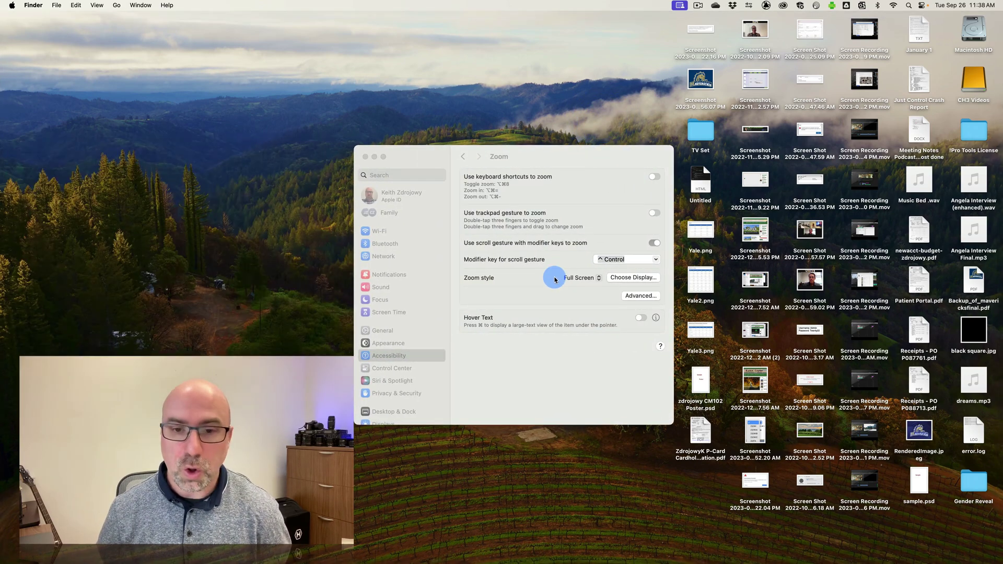
Zoom the screen in and out with the Control-scroll gesture
scroll(549, 279, "up", 3)
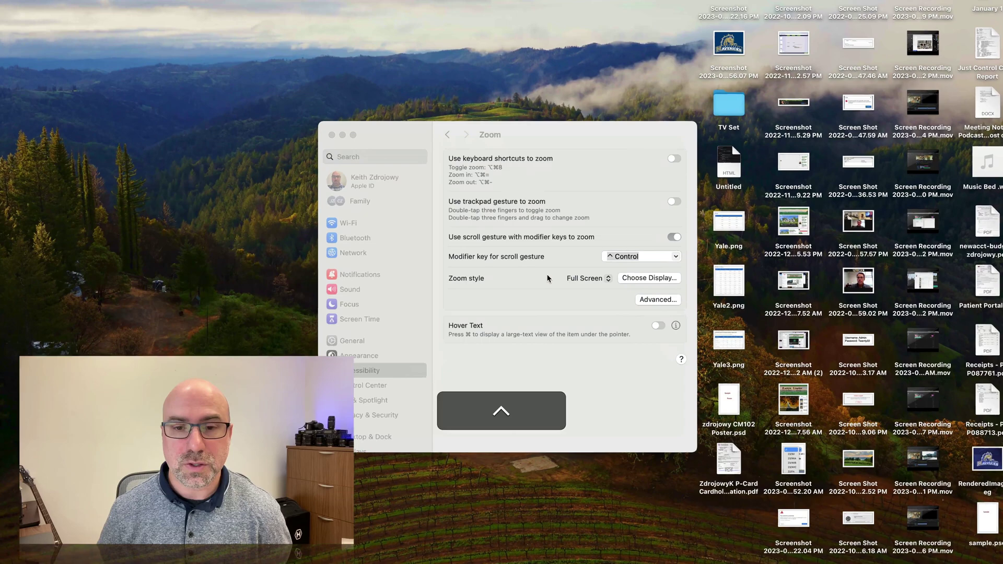
scroll(548, 278, "up", 5)
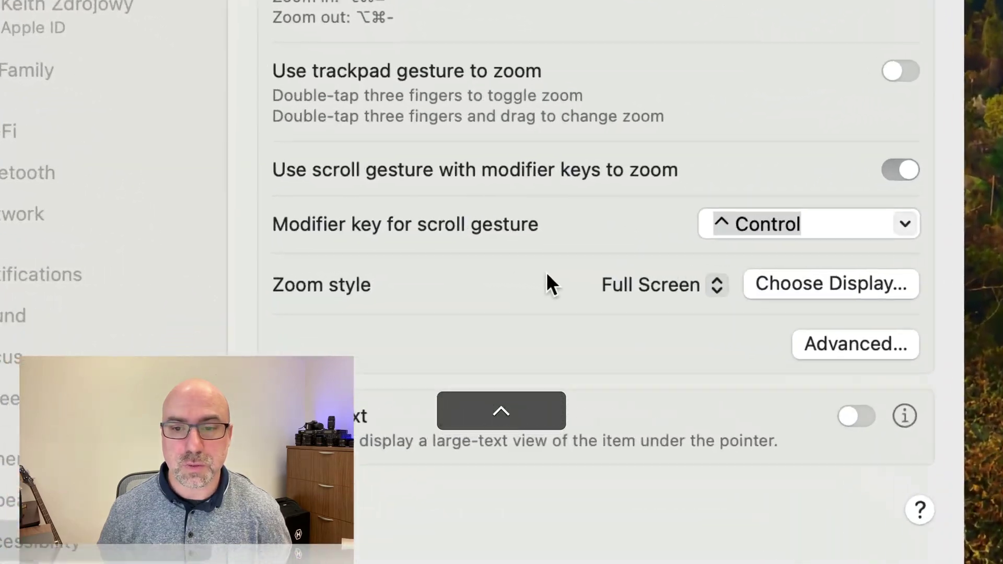
scroll(547, 275, "down", 8)
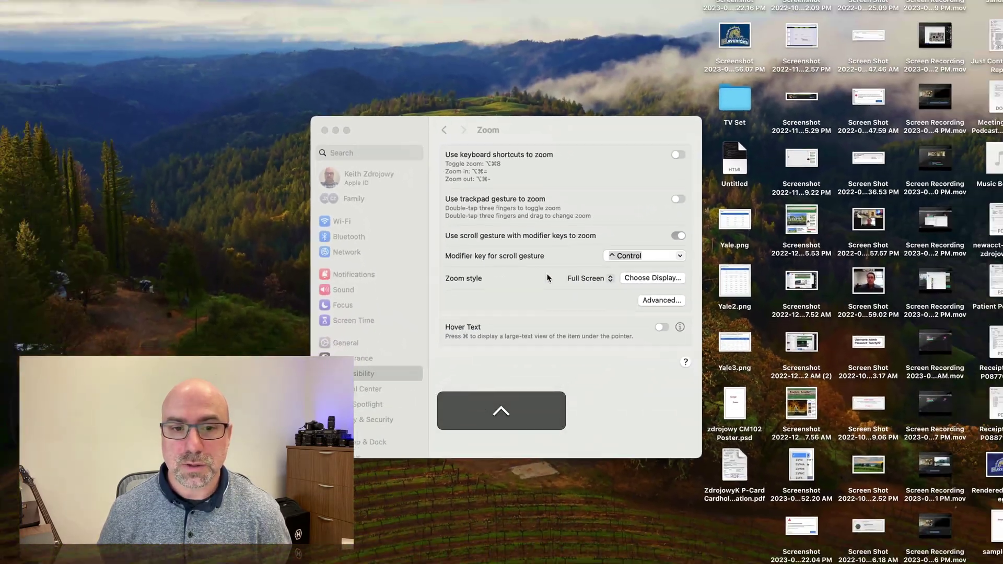
scroll(547, 278, "down", 2)
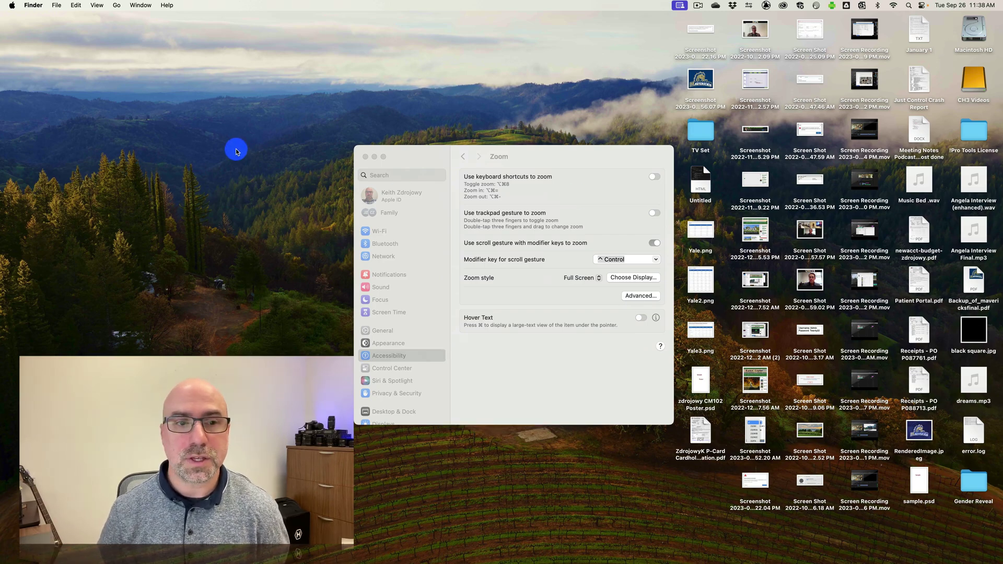
scroll(236, 149, "up", 8)
scroll(236, 149, "down", 8)
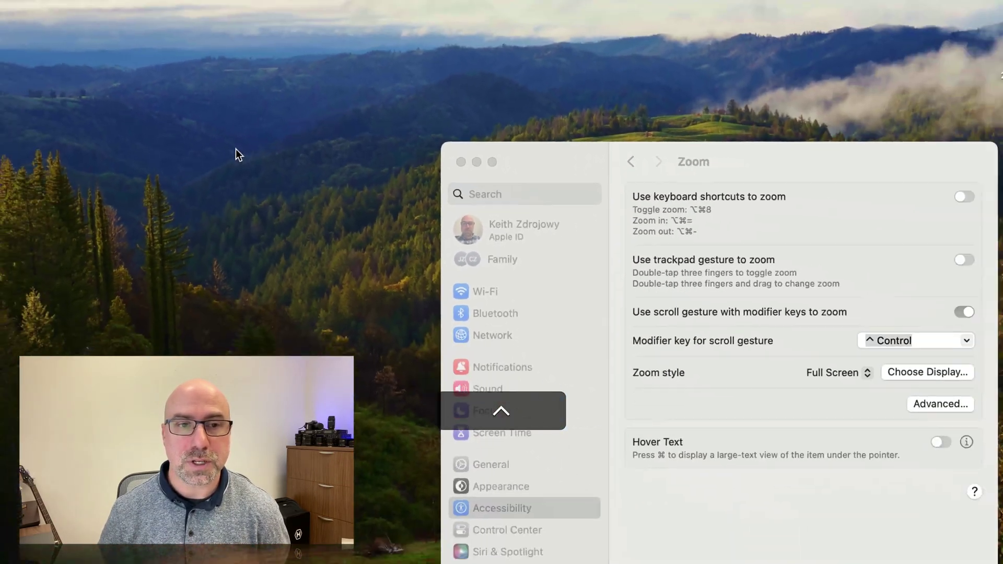
View an application menu magnified, dismiss it, and close System Settings
left_click(33, 5)
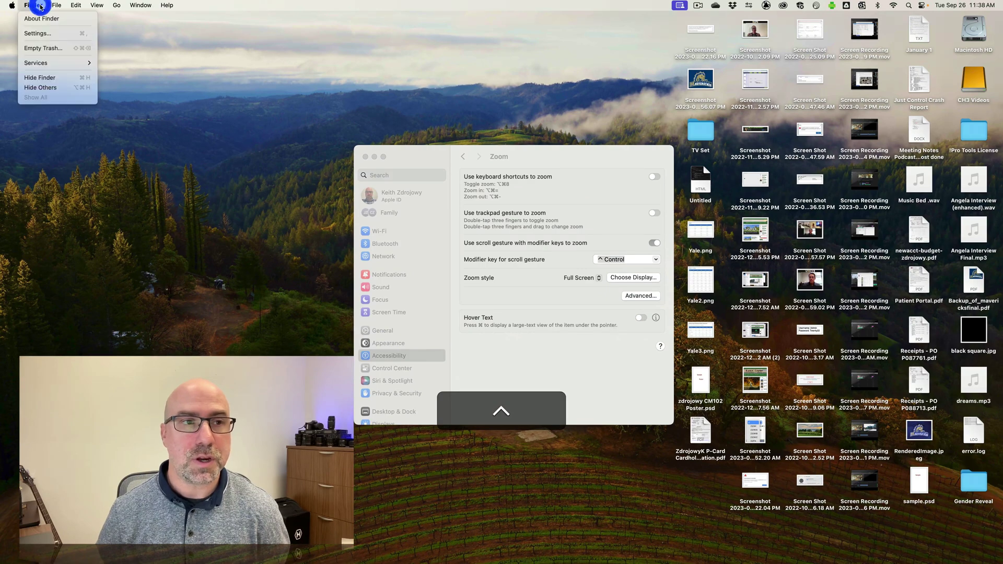
scroll(21, 5, "up", 5)
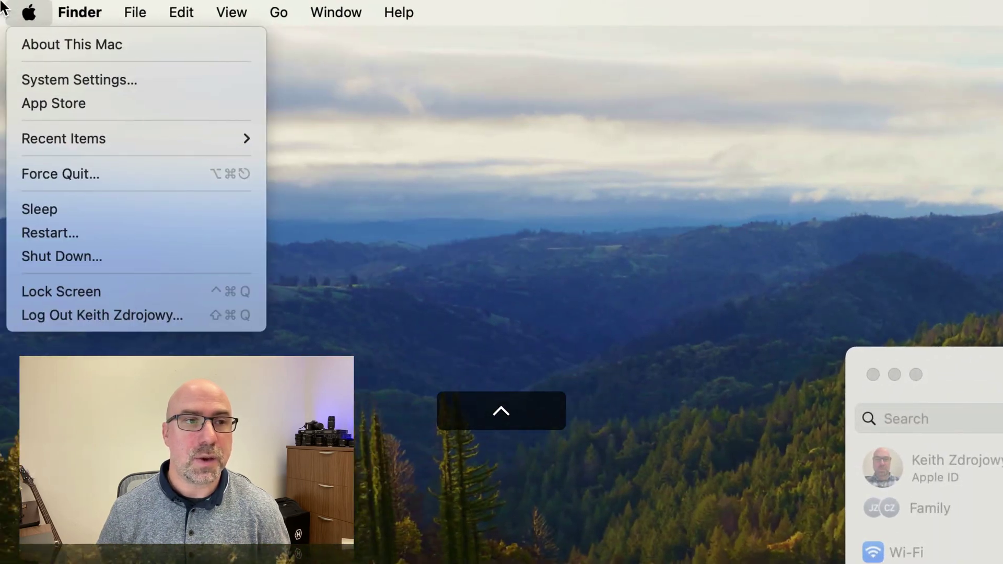
mouse_move(302, 15)
mouse_move(147, 16)
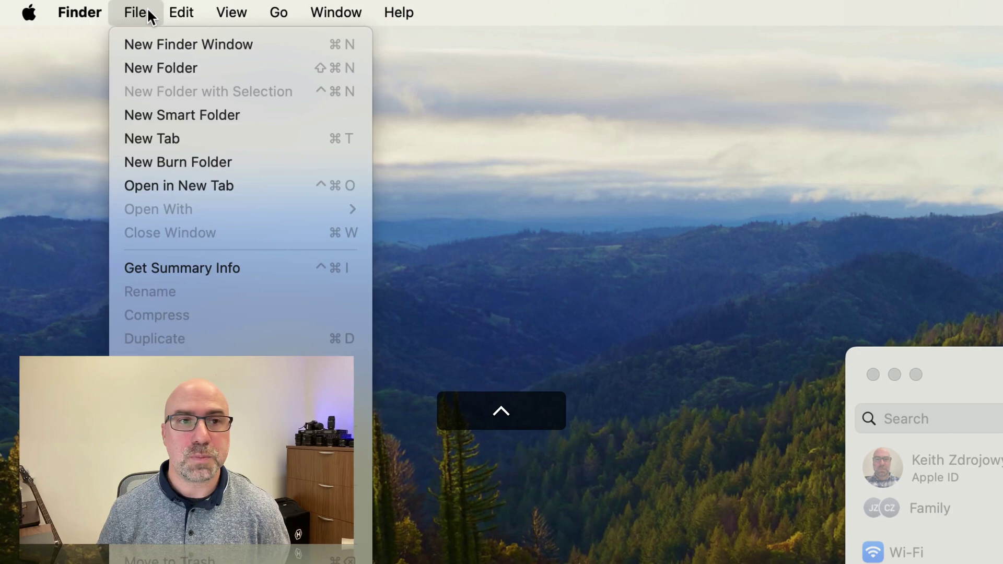
scroll(148, 15, "down", 5)
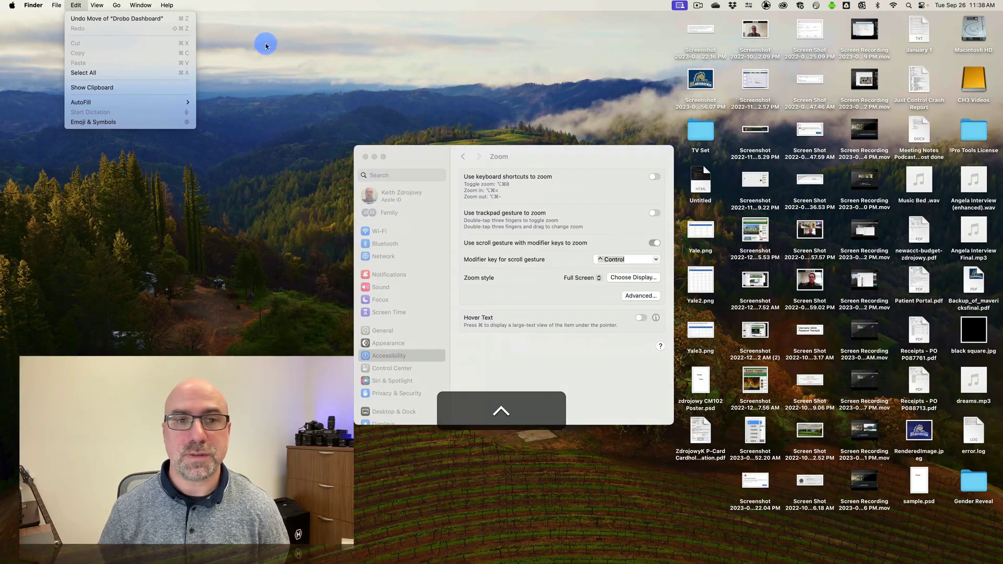
left_click(319, 73)
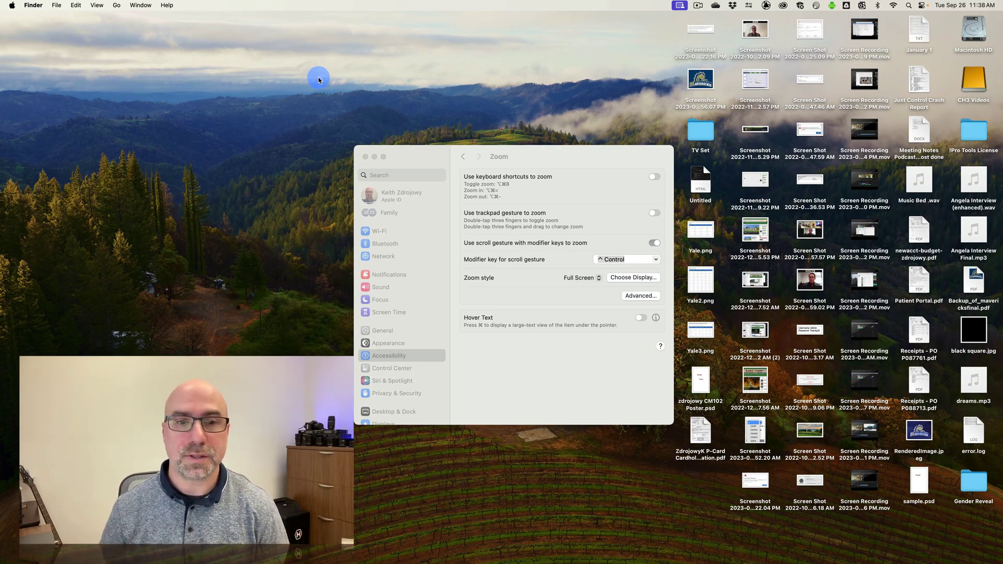
left_click(365, 158)
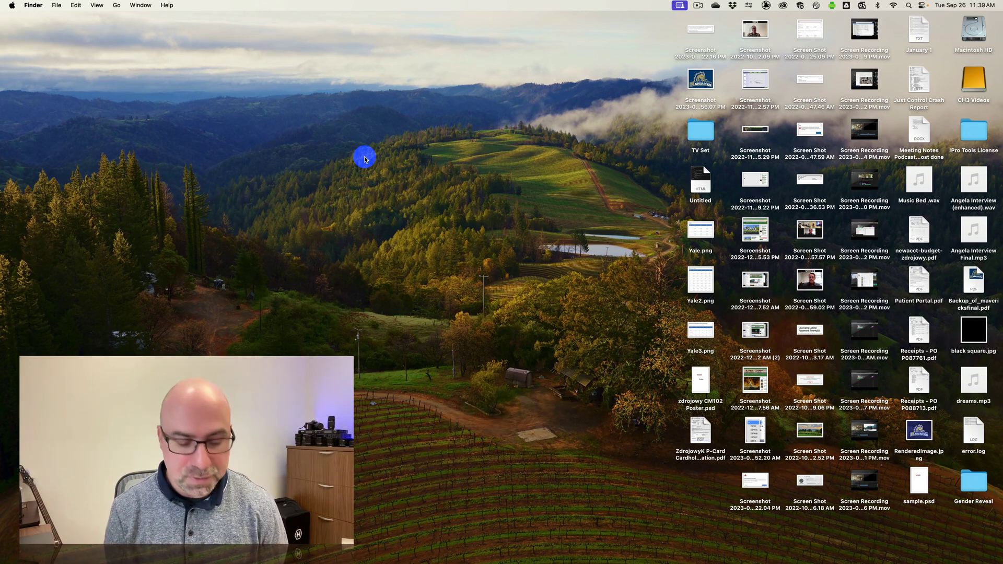
key("ctrl")
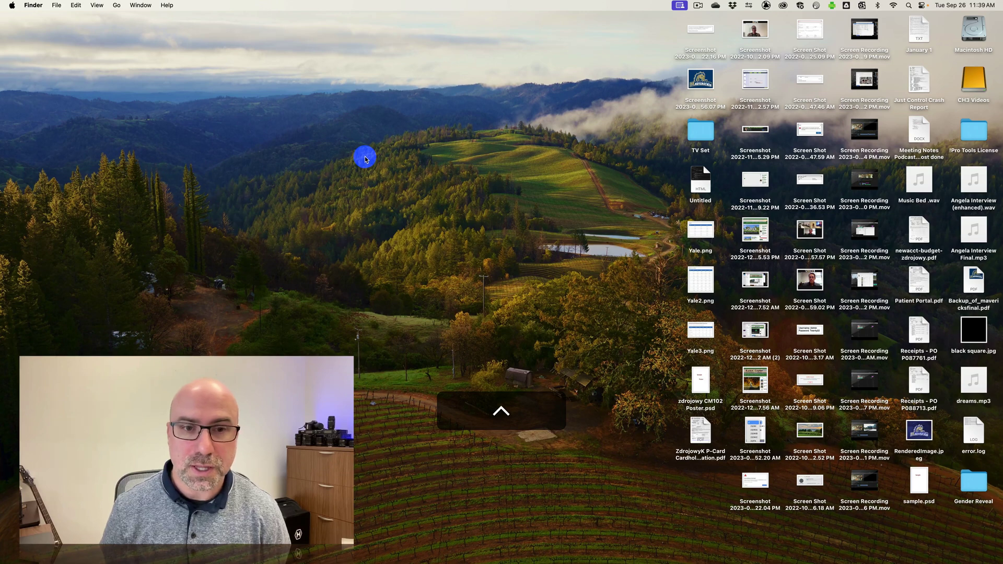
left_click(365, 159, "ctrl")
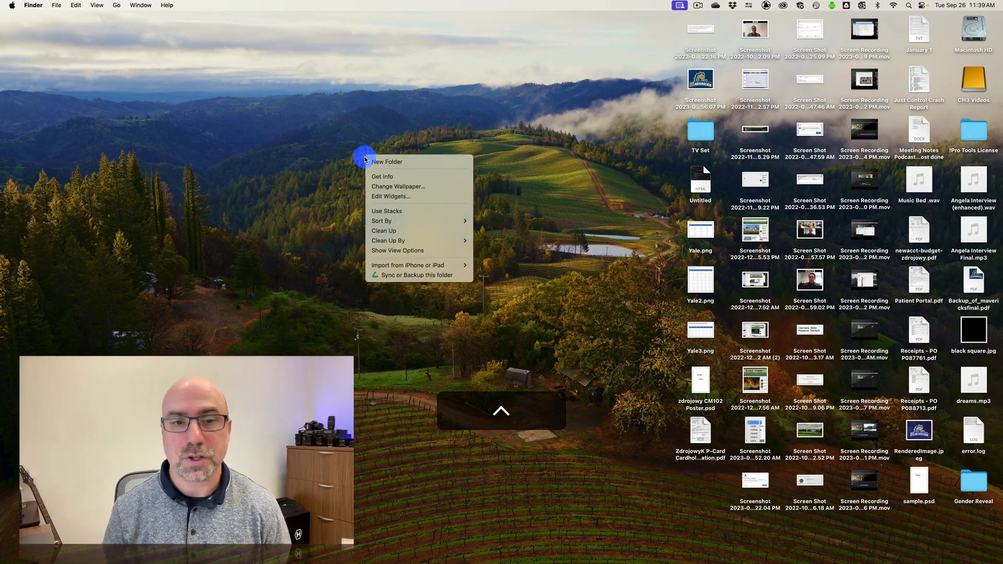
left_click(345, 159)
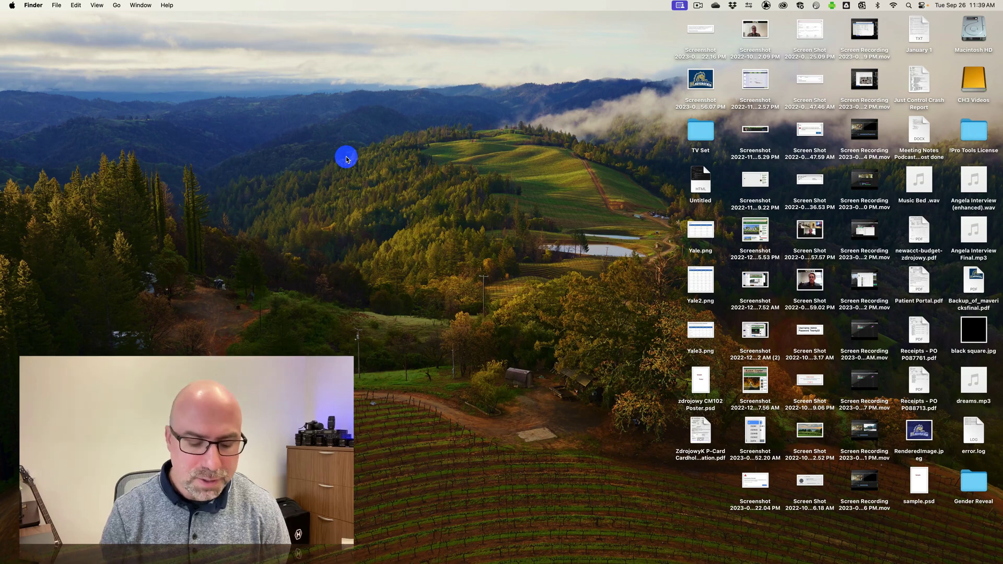
Launch System Settings through Spotlight search by typing 'syste'
key("super")
key("super+space")
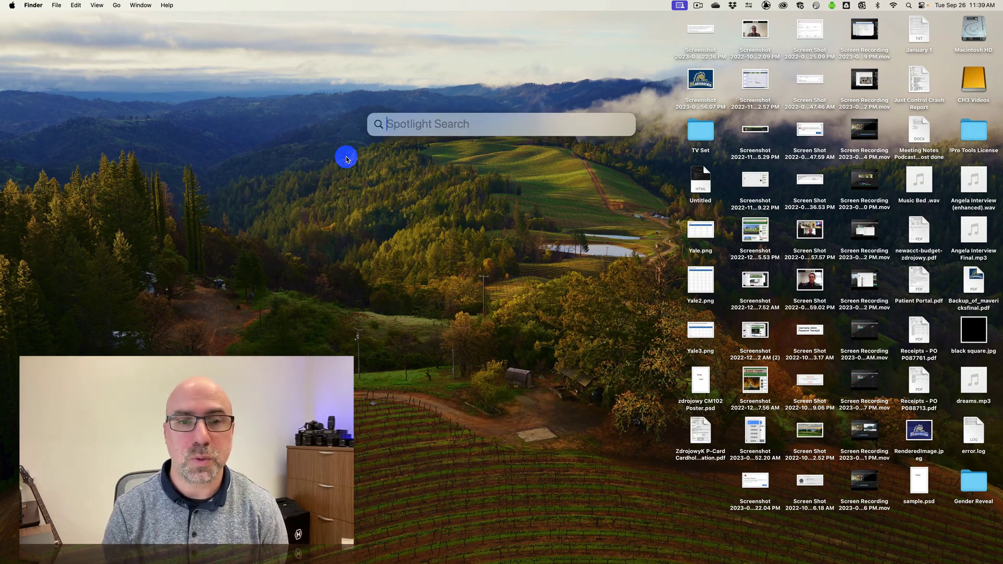
type("syste")
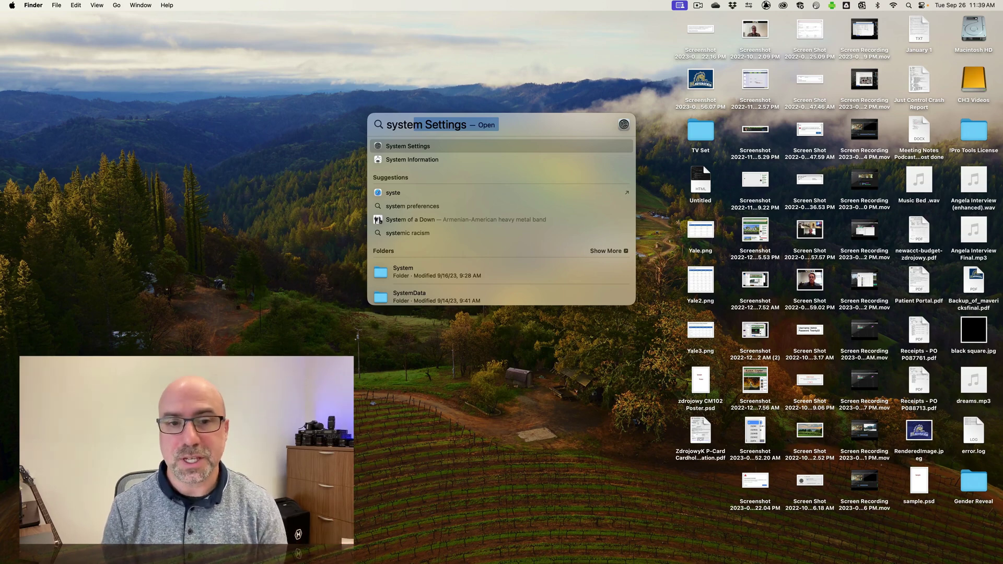
key("Return")
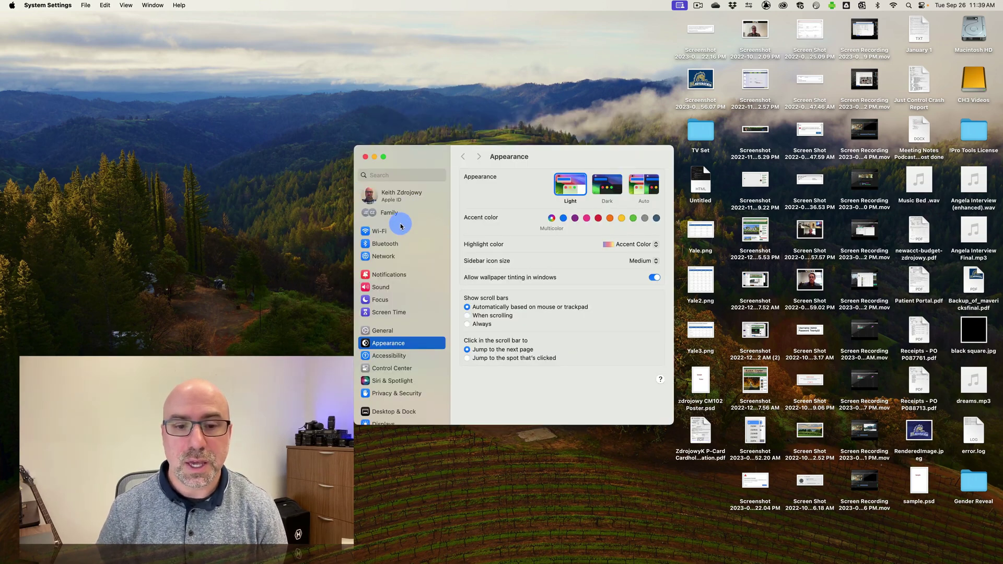
Keep the mouse's secondary click on Click Right Side, then close System Settings
scroll(399, 338, "down", 10)
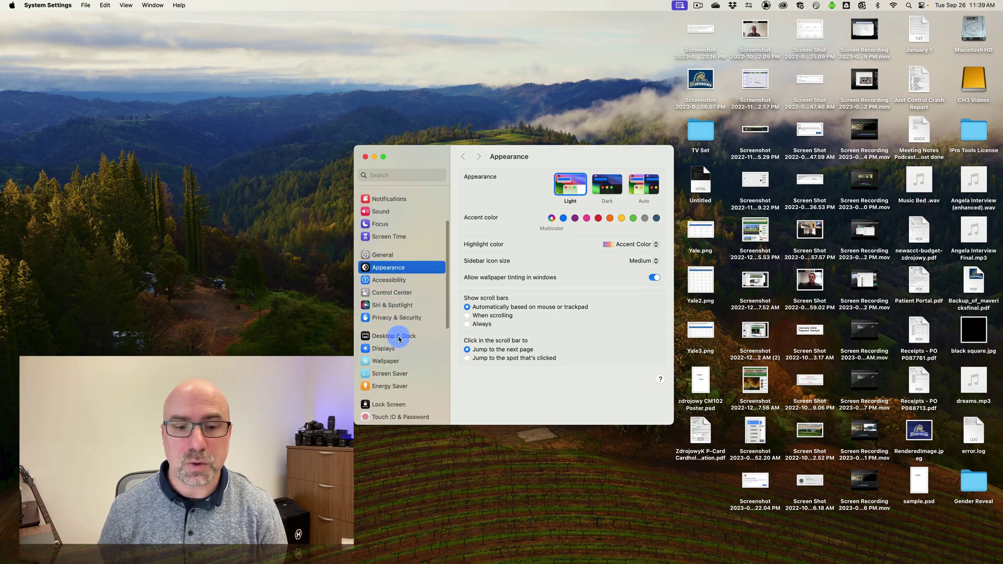
left_click(382, 357)
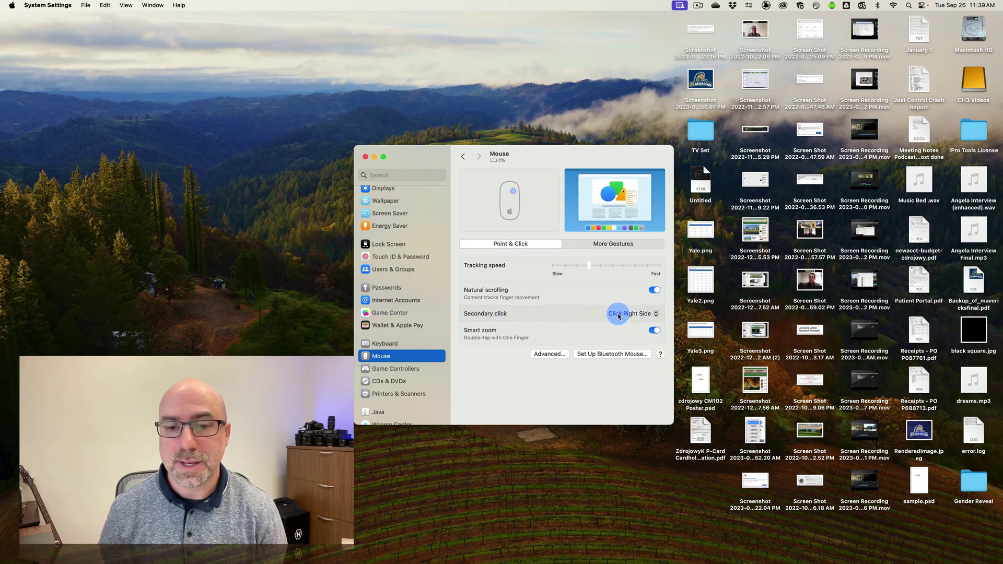
left_click(636, 313)
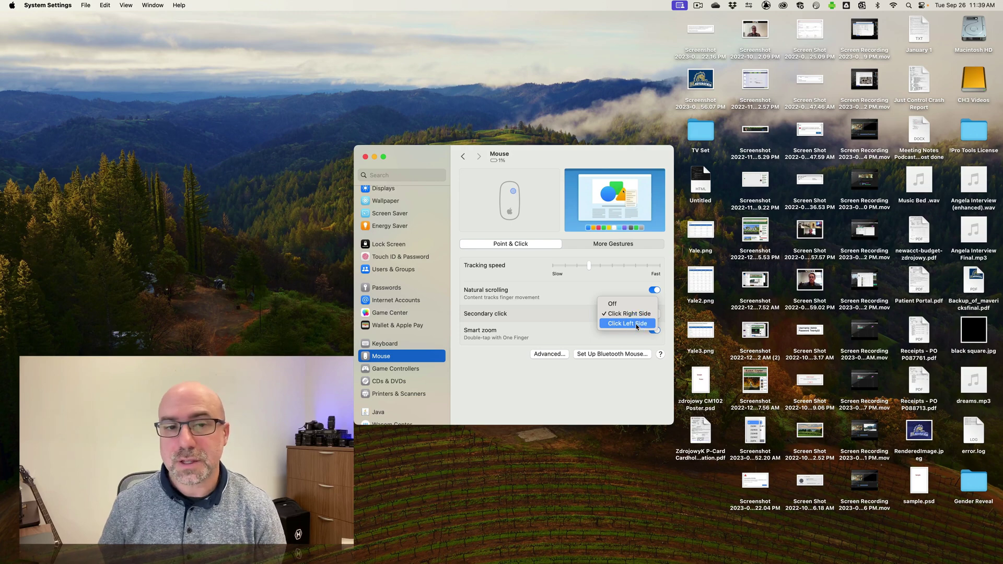
left_click(524, 161)
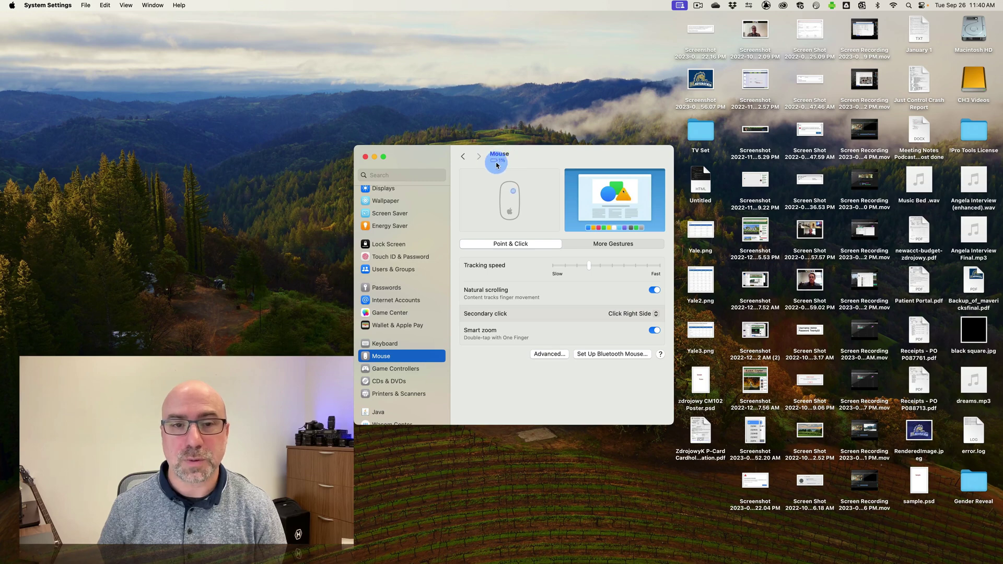
left_click(366, 156)
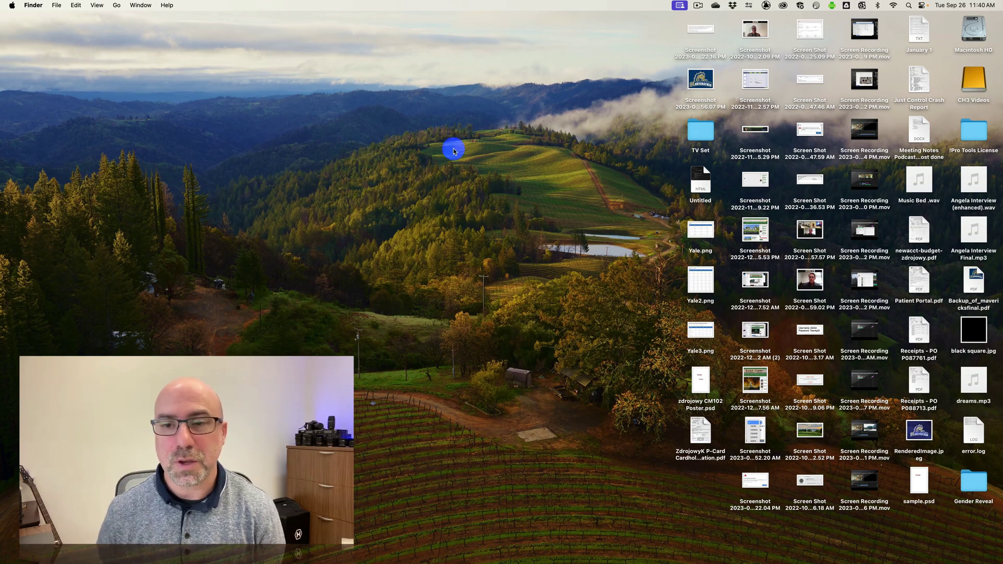
Move three columns of desktop icons to the upper left
left_click_drag(666, 149, 835, 360)
left_click_drag(761, 233, 189, 181)
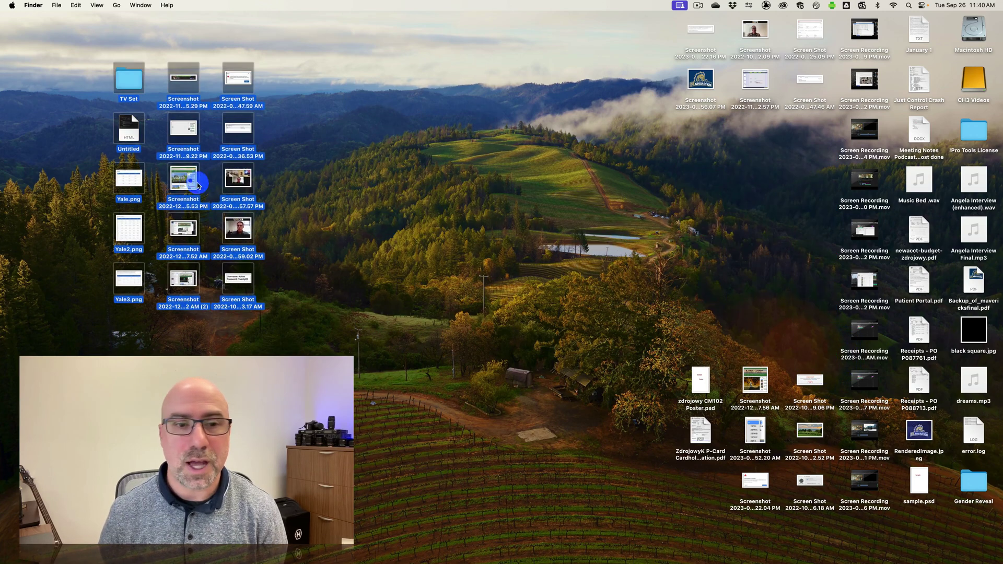
left_click(517, 208)
Move eight bottom-right icons to the desktop centre and pile the screenshots together
left_click_drag(675, 313, 793, 473)
left_click_drag(754, 403, 471, 208)
left_click_drag(548, 226, 489, 255)
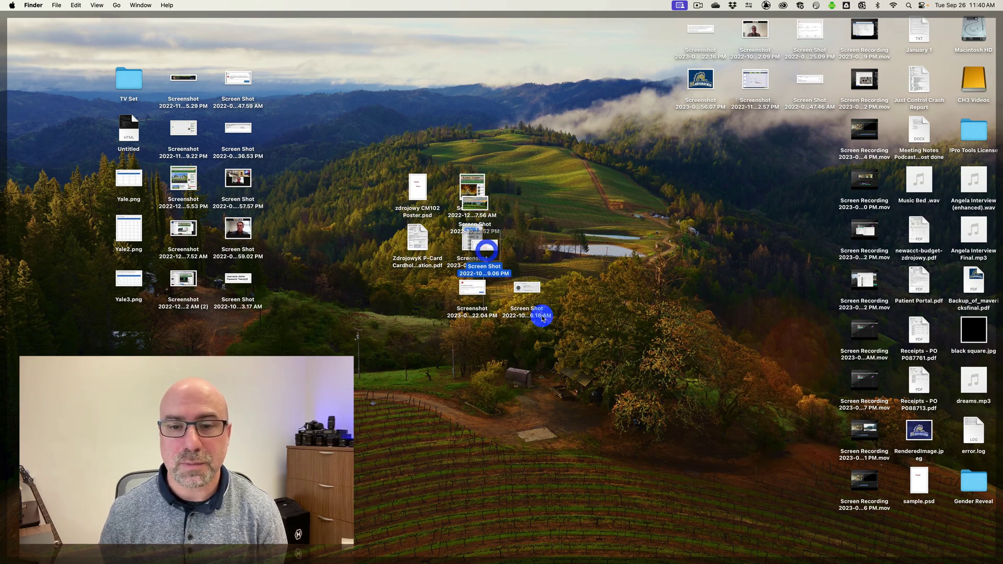
left_click_drag(531, 306, 473, 307)
left_click(655, 271)
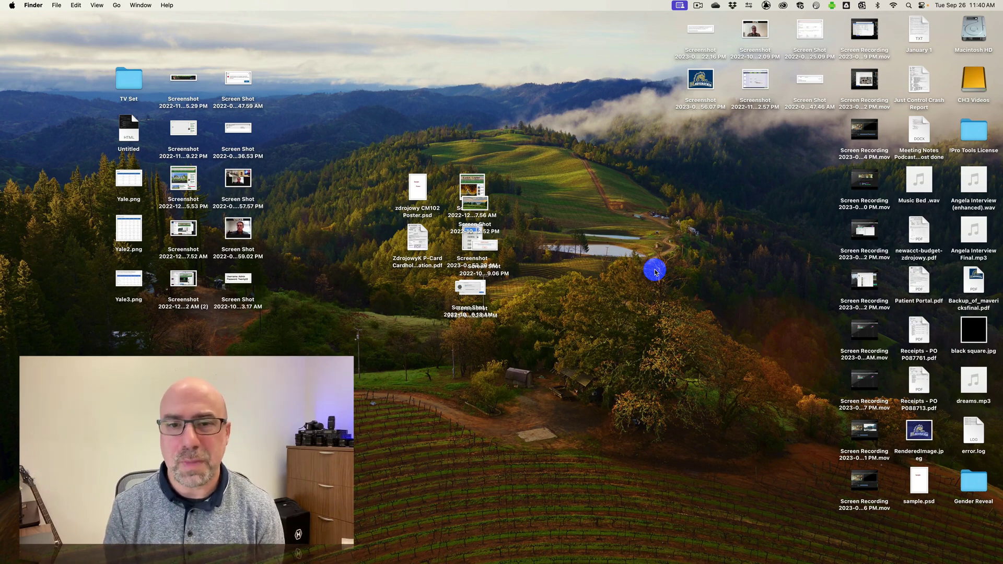
Turn on Use Stacks for the desktop, then expand and collapse the Images stack
right_click(570, 211)
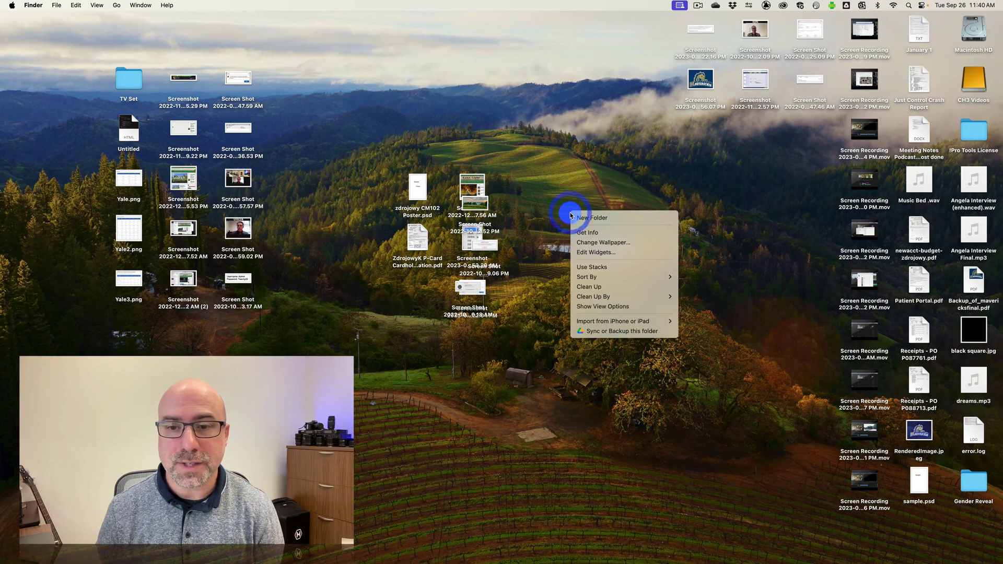
left_click(607, 271)
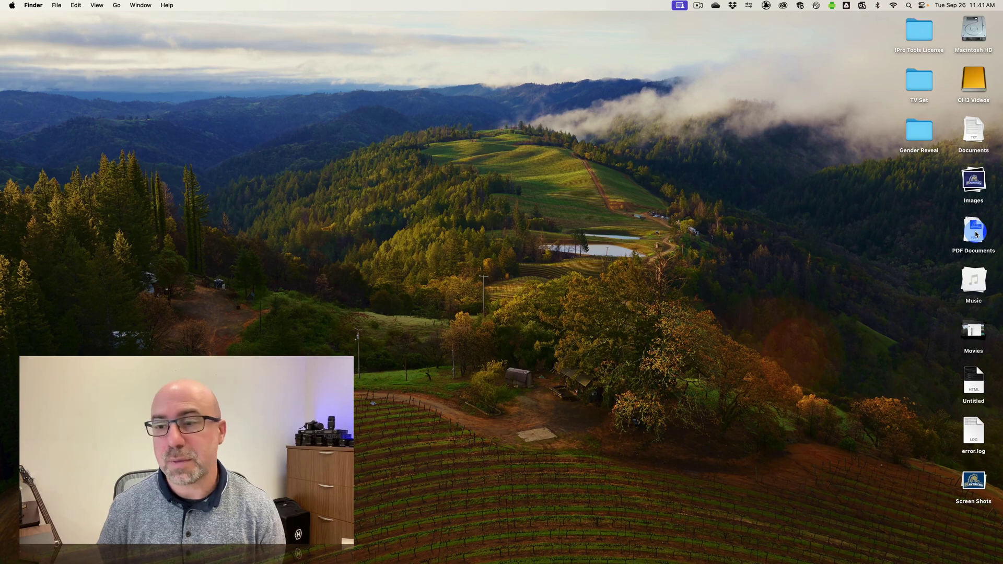
left_click(968, 182)
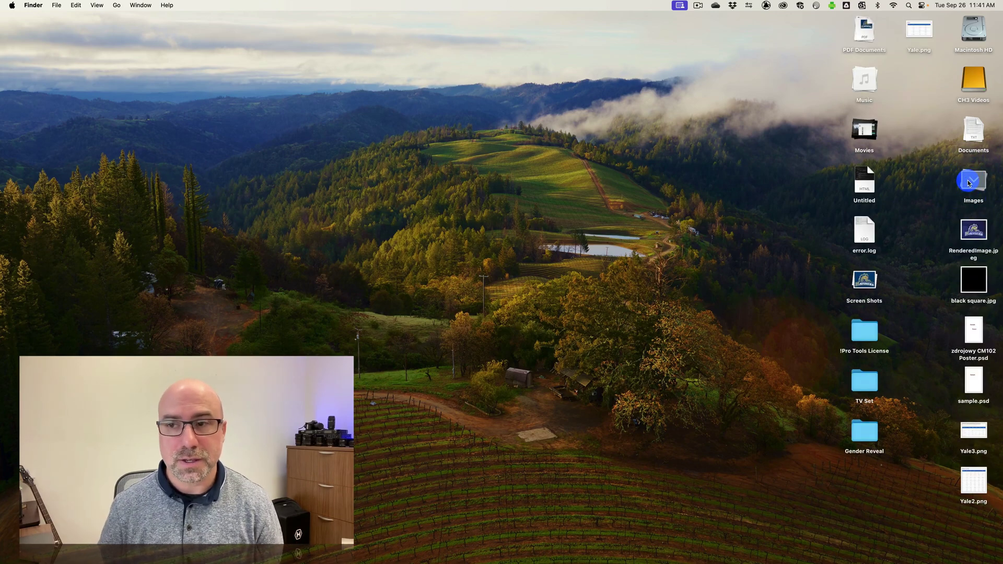
left_click(968, 182)
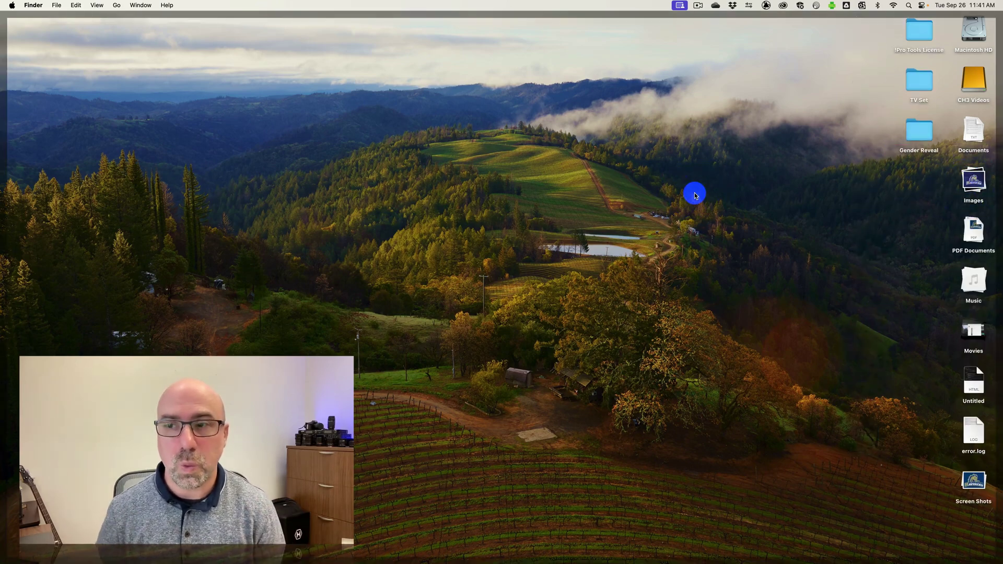
left_click(695, 195)
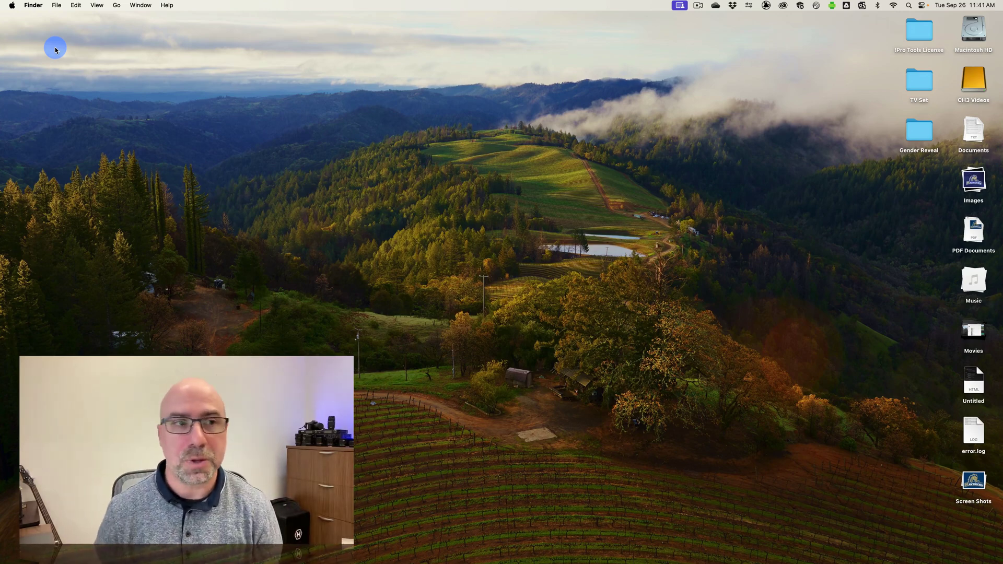
Open Finder Settings on the General tab and view the New Finder windows show choices
left_click(33, 6)
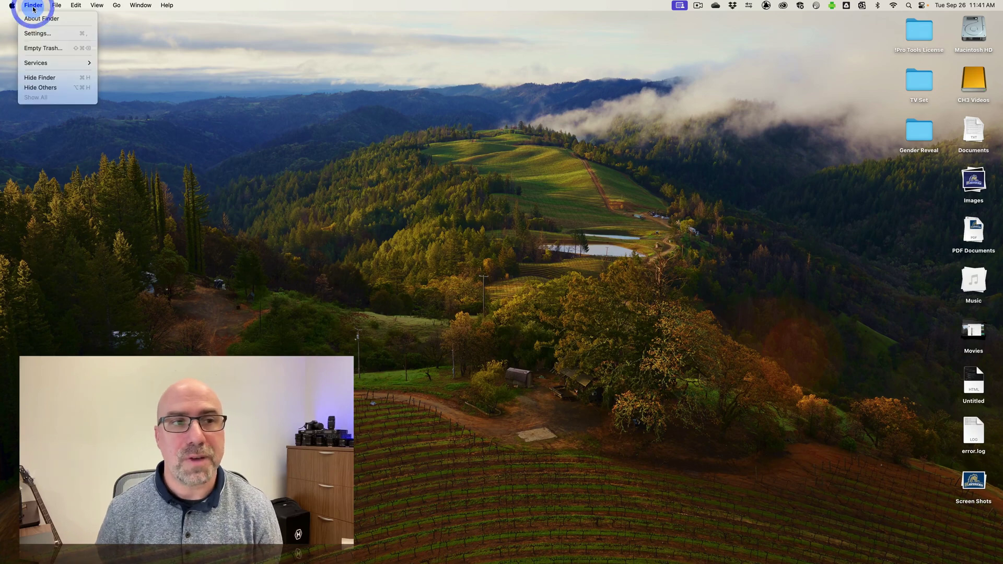
left_click(37, 33)
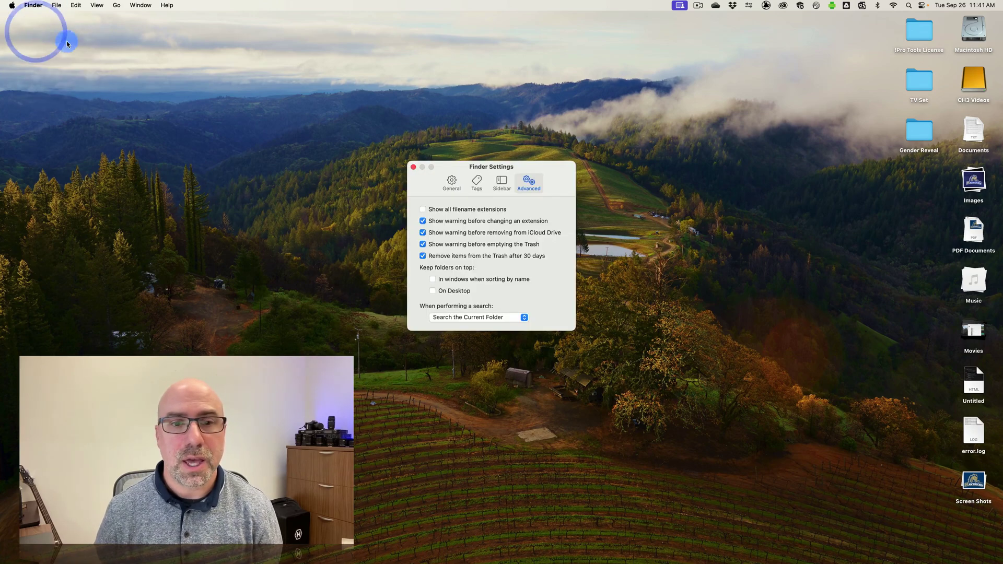
left_click(452, 183)
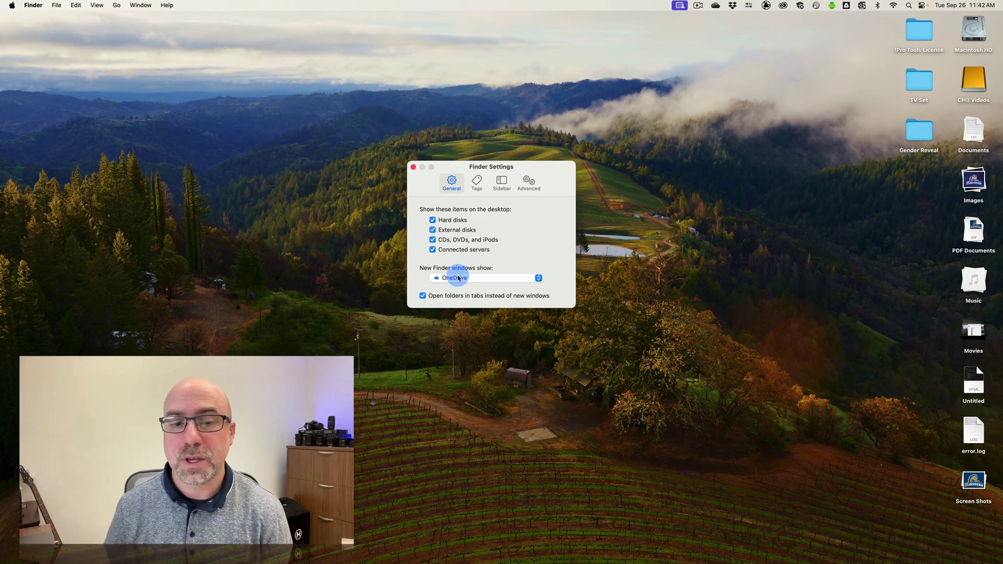
left_click(538, 277)
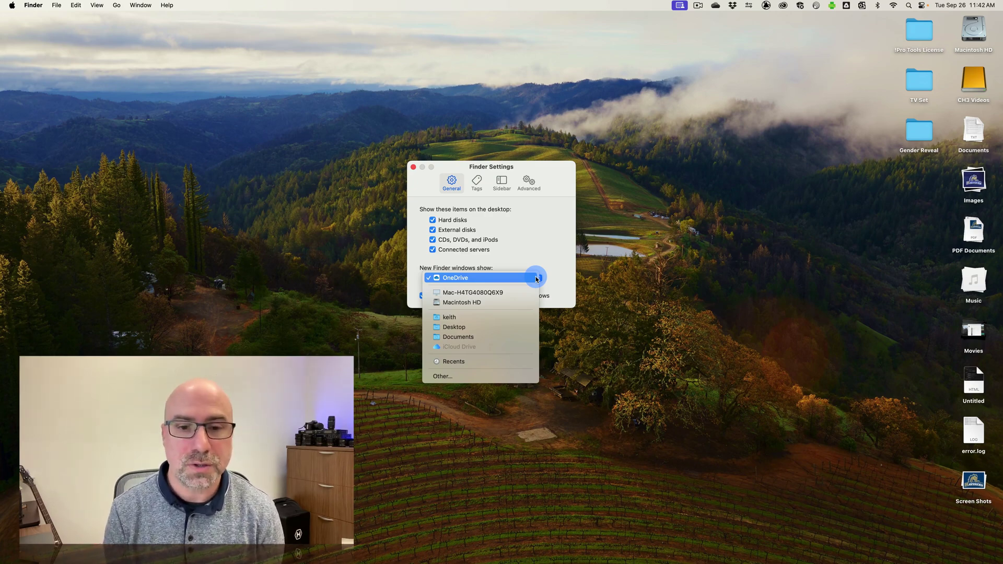
Keep OneDrive for new windows, review the Sidebar tab, then view the Advanced tab
left_click(530, 258)
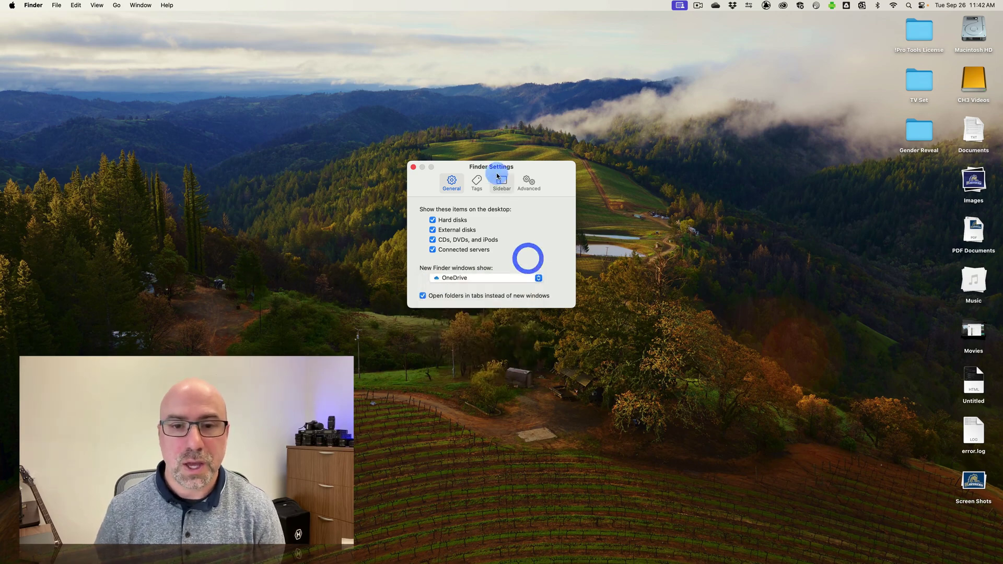
left_click(501, 182)
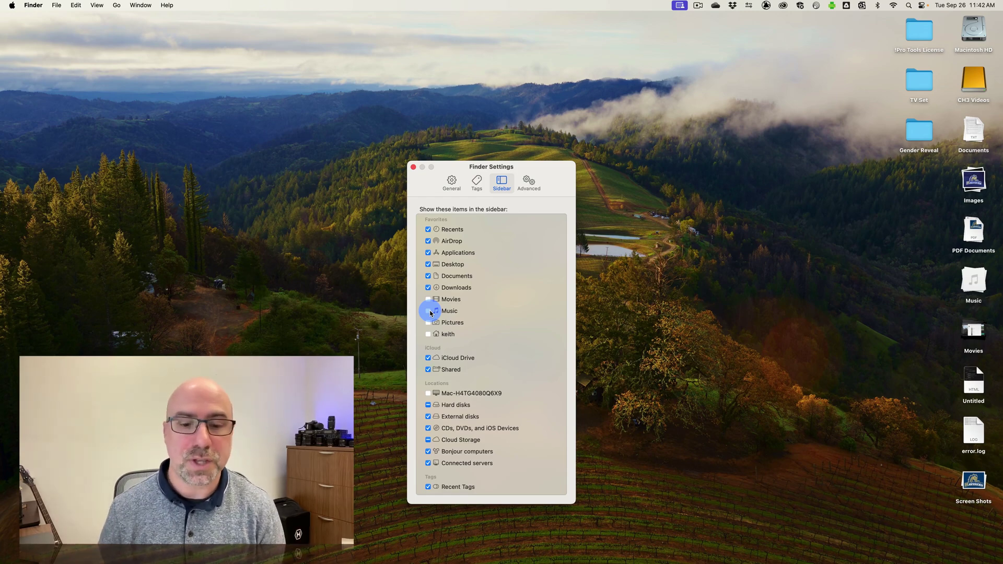
left_click(530, 183)
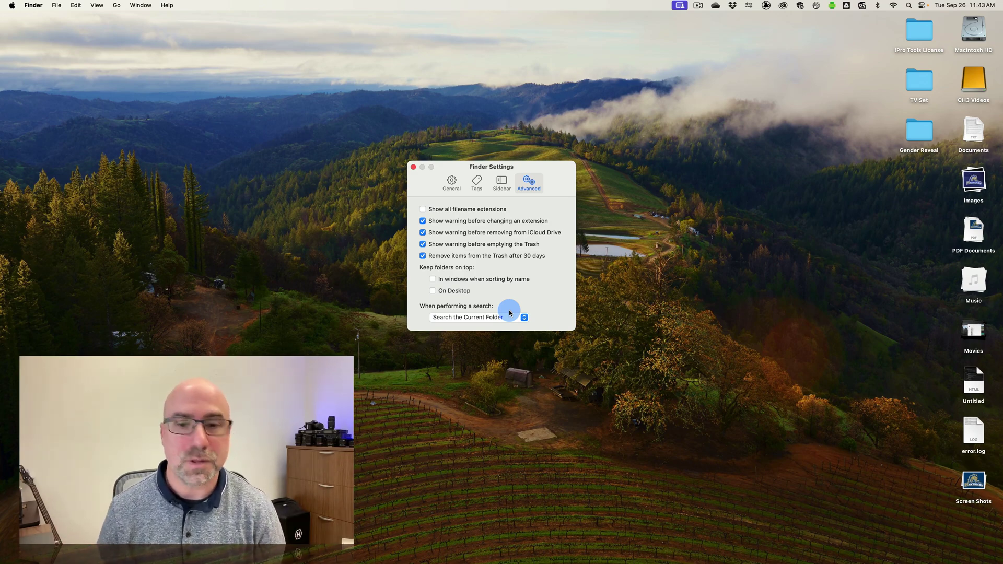
Move the Finder Settings window aside to reveal the stacked desktop
left_click(440, 138)
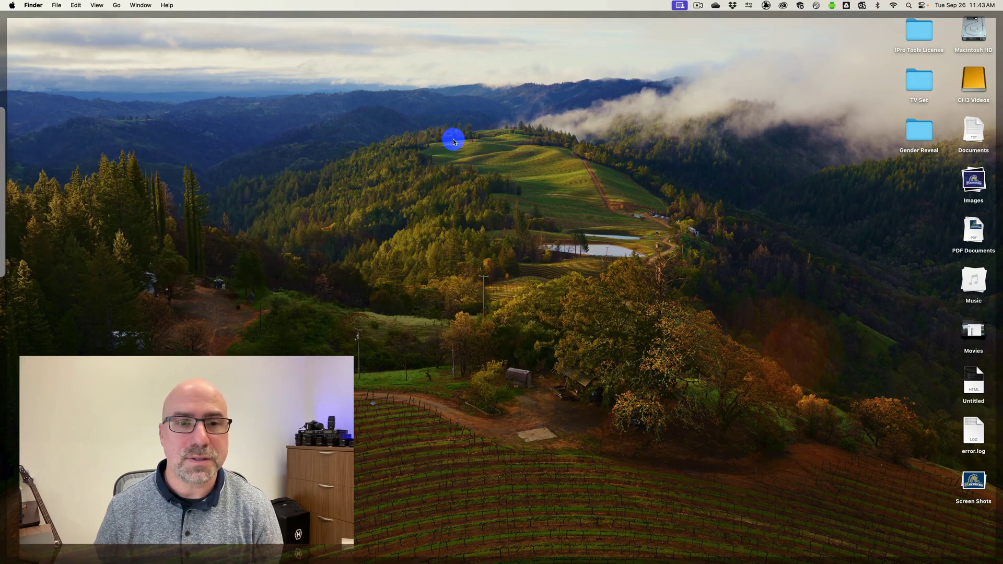
left_click(453, 139)
left_click(408, 170)
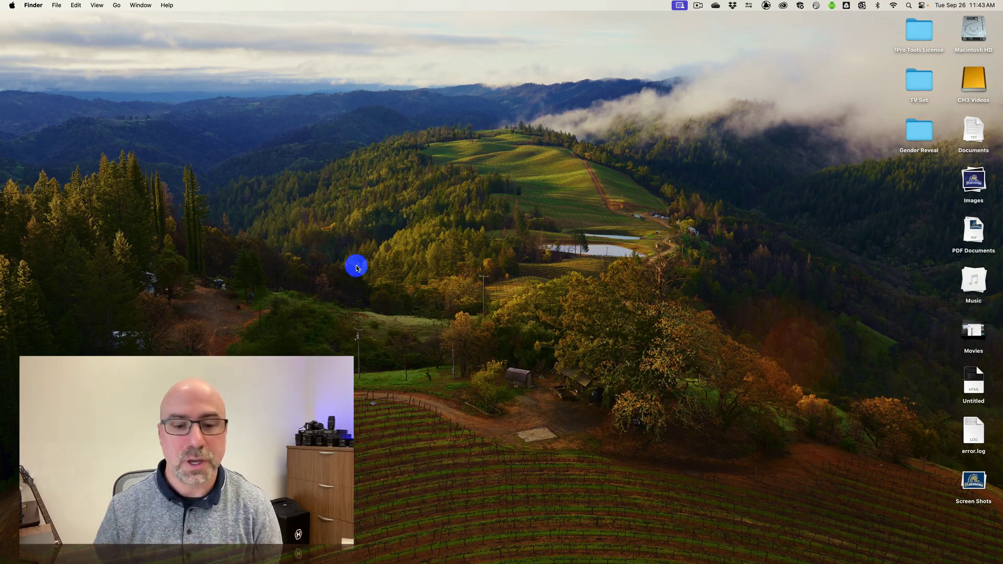
Launch Safari and open its Settings window
left_click(320, 546)
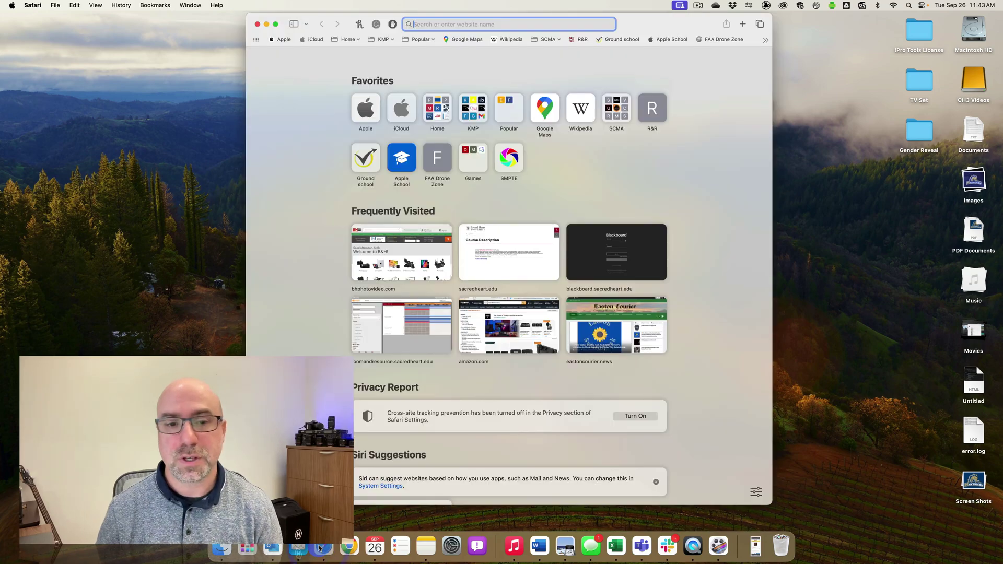
left_click(234, 2)
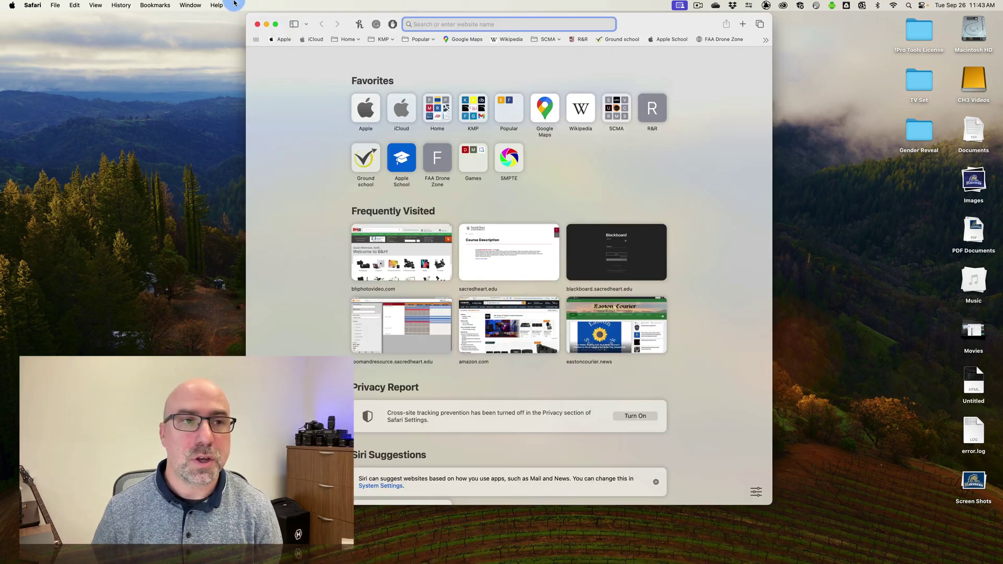
left_click(33, 5)
left_click(53, 41)
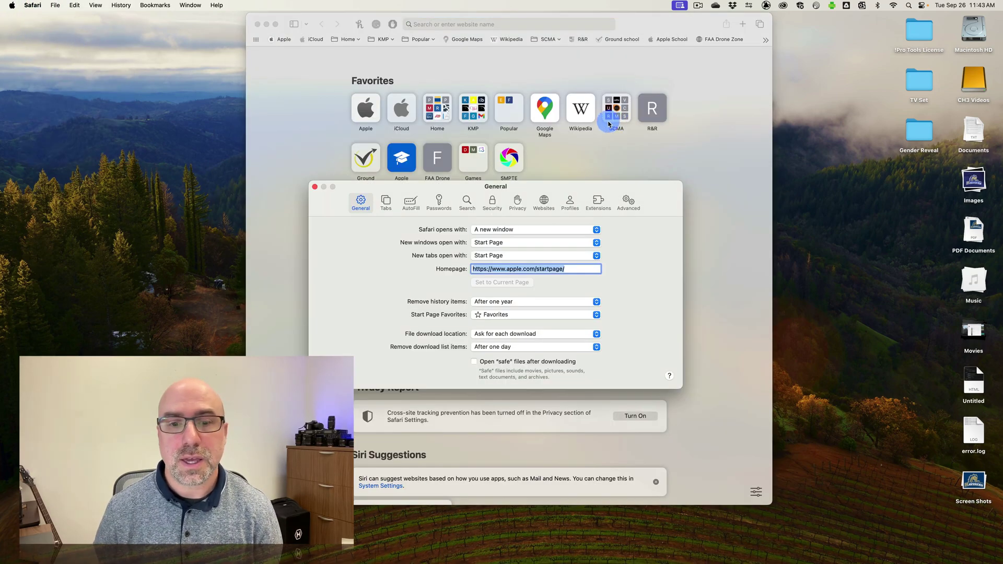
On the General tab, keep File download location set to Ask for each download
left_click(355, 275)
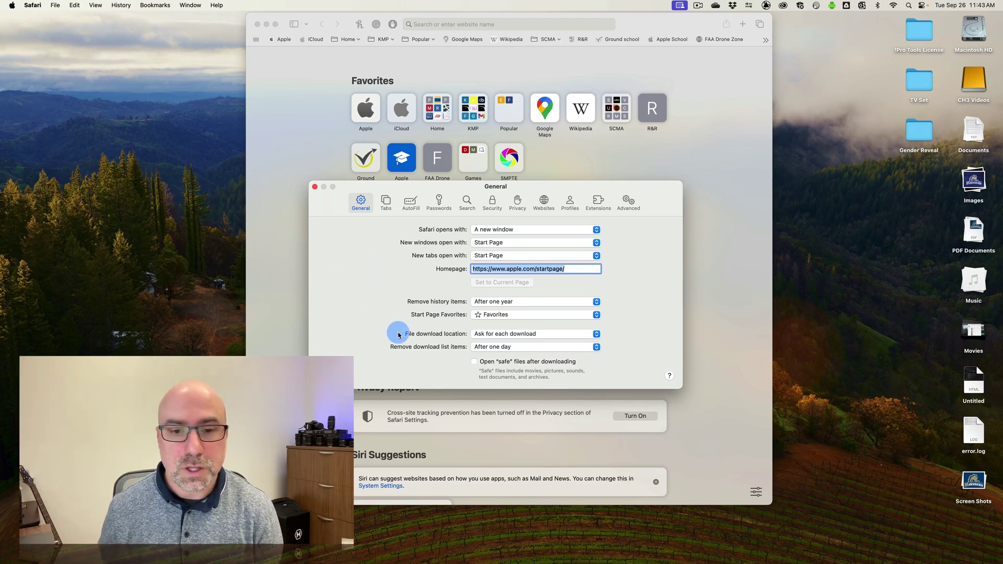
left_click(465, 337)
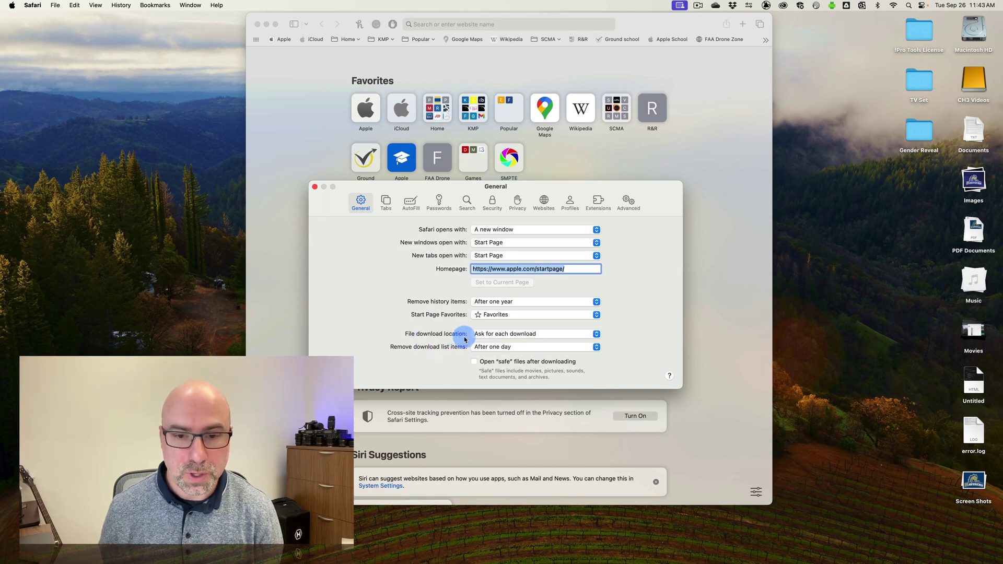
left_click(475, 334)
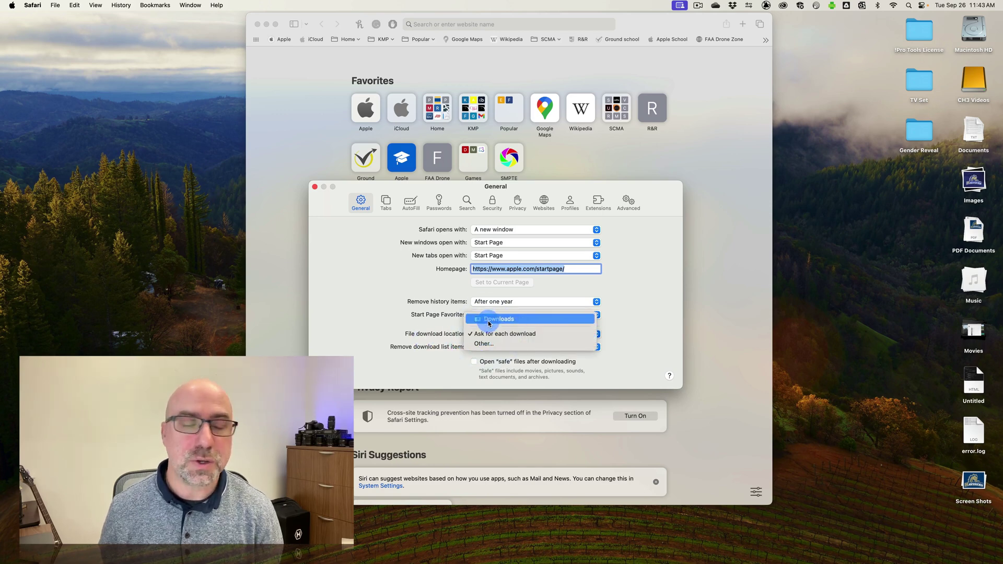
left_click(381, 321)
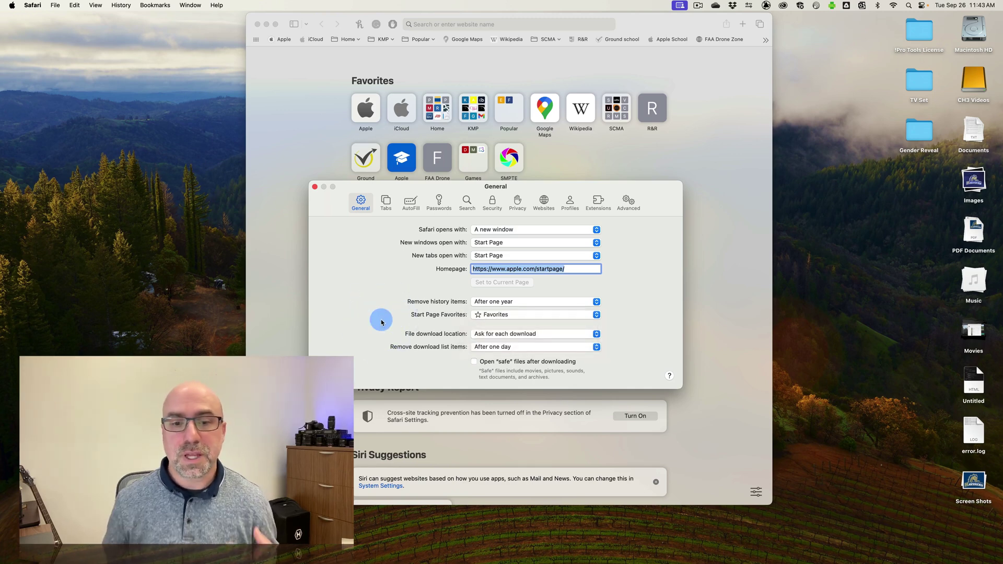